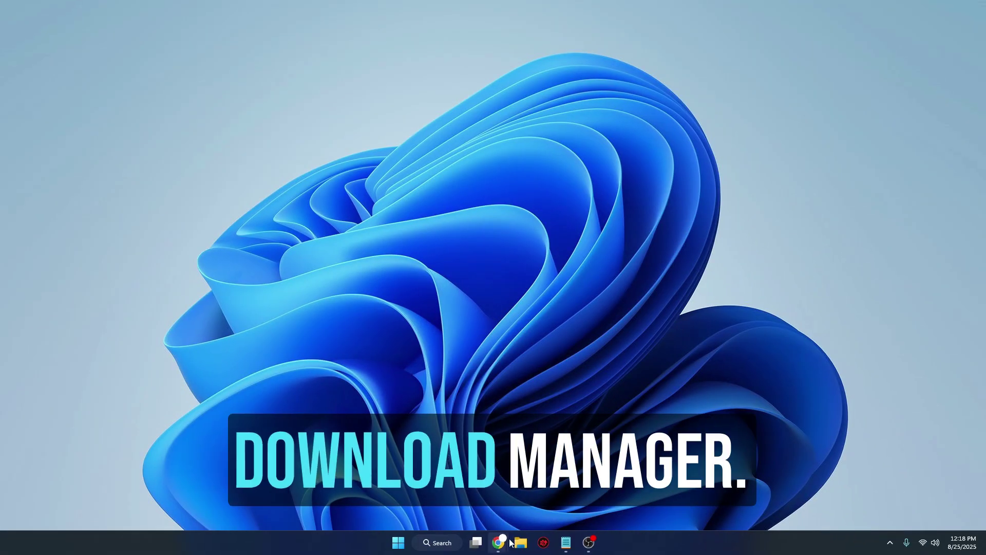
Bring up the Chrome taskbar previews and pick the window showing a new tab
{"action": "mouse_move", "coordinate": [510, 543]}
{"action": "left_click", "coordinate": [440, 484]}
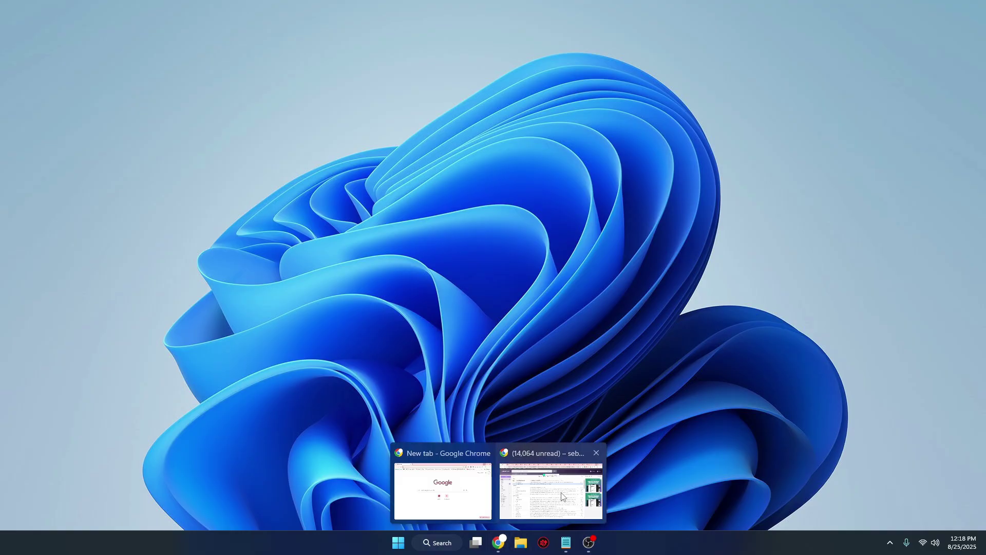
Load gopeed.com in the new Chrome tab
{"action": "left_click", "coordinate": [452, 494]}
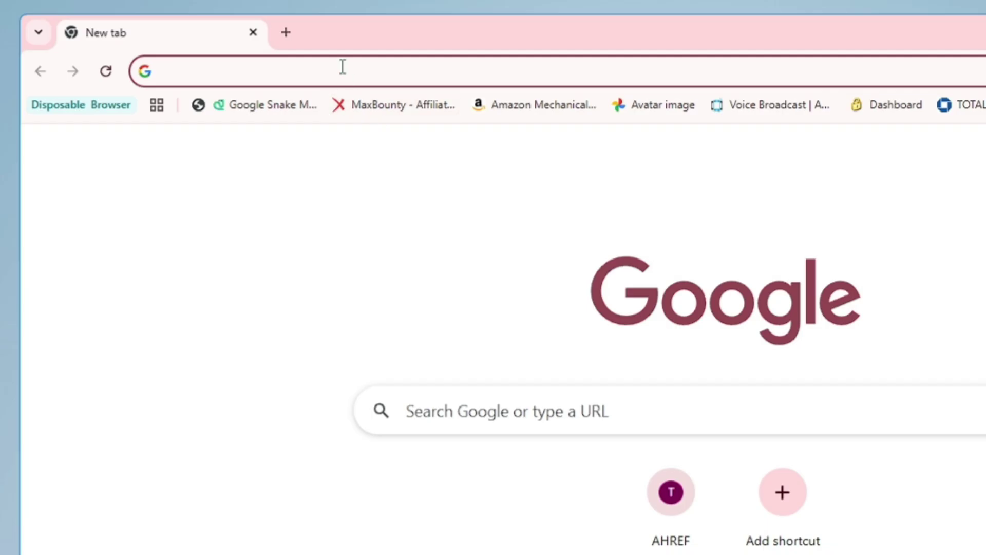
{"action": "left_click", "coordinate": [342, 66]}
{"action": "type", "text": "gp"}
{"action": "key", "text": "BackSpace"}
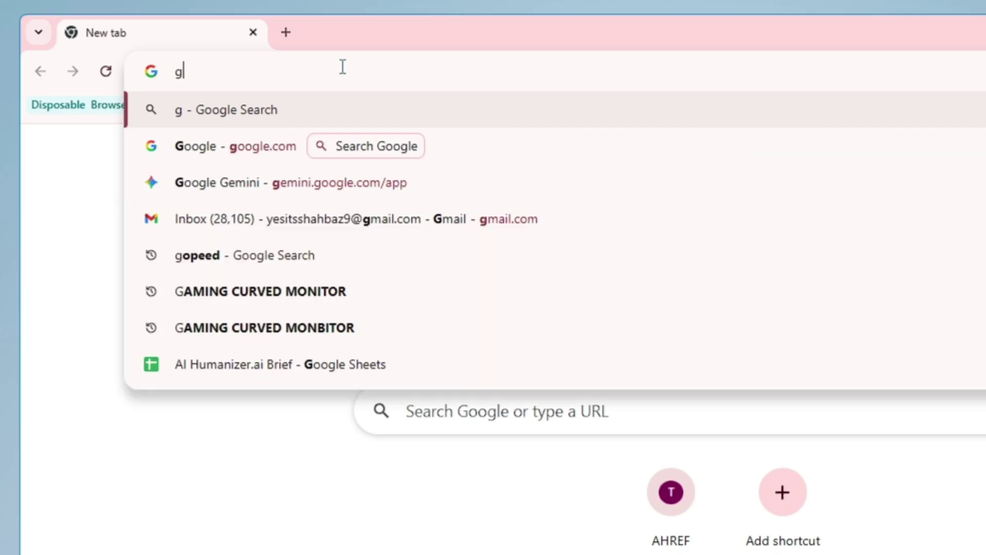
{"action": "type", "text": "opeed.com"}
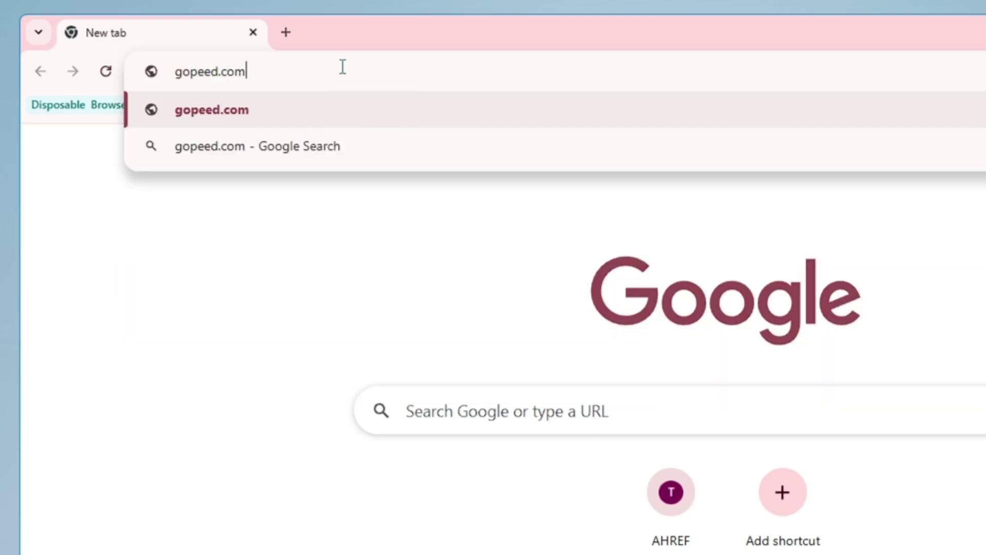
{"action": "key", "text": "Return"}
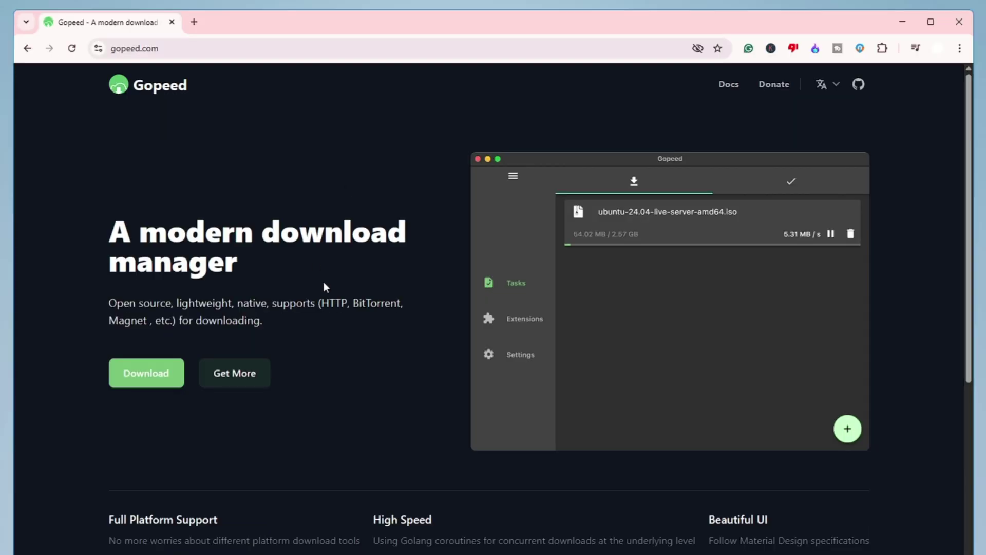
Download the Gopeed-v1.7.1-windows-amd64.zip Windows package from the site
{"action": "scroll", "coordinate": [194, 301], "scroll_direction": "down", "scroll_amount": 1}
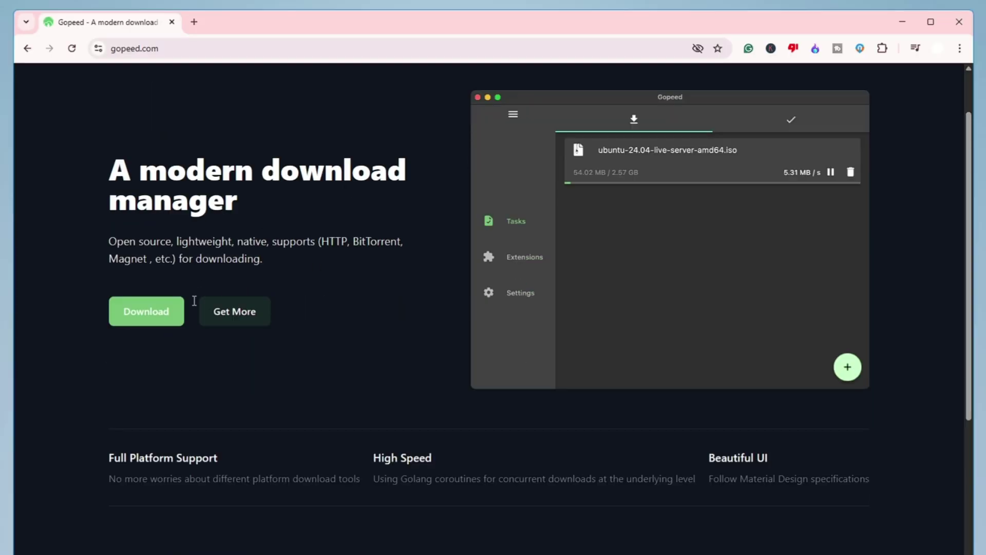
{"action": "scroll", "coordinate": [195, 301], "scroll_direction": "down", "scroll_amount": 3}
{"action": "scroll", "coordinate": [194, 306], "scroll_direction": "up", "scroll_amount": 4}
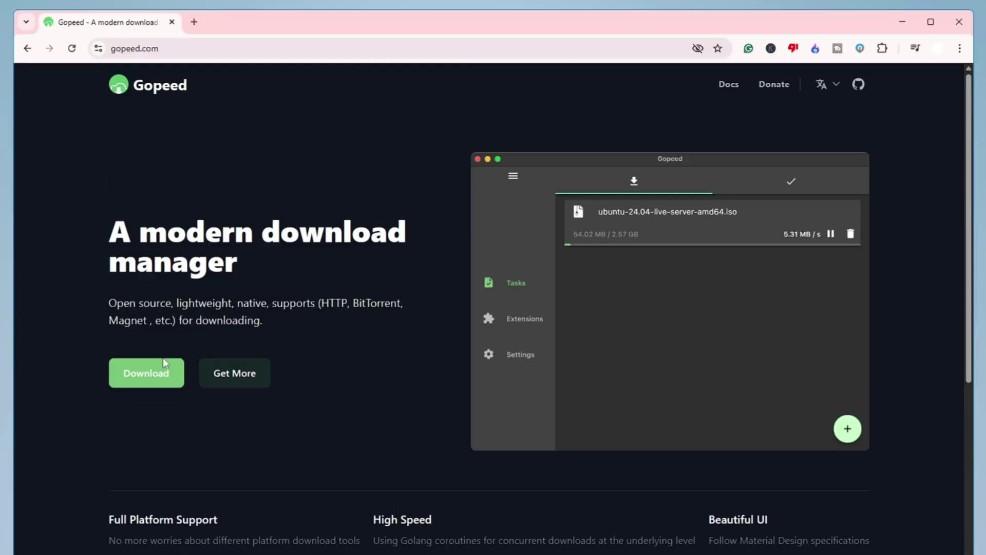
{"action": "left_click", "coordinate": [160, 380]}
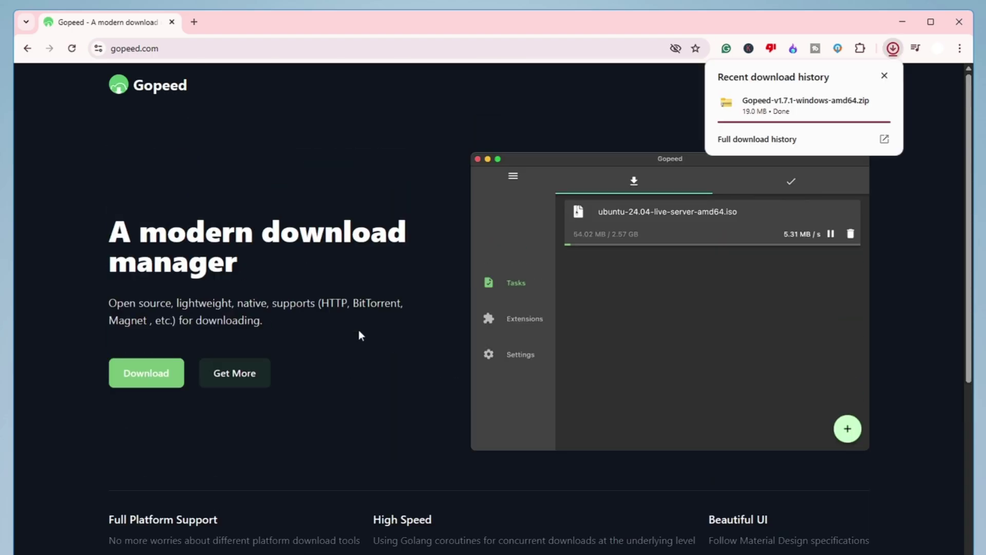
Extract the downloaded Gopeed zip into its own folder with Extract All
{"action": "left_click", "coordinate": [859, 103]}
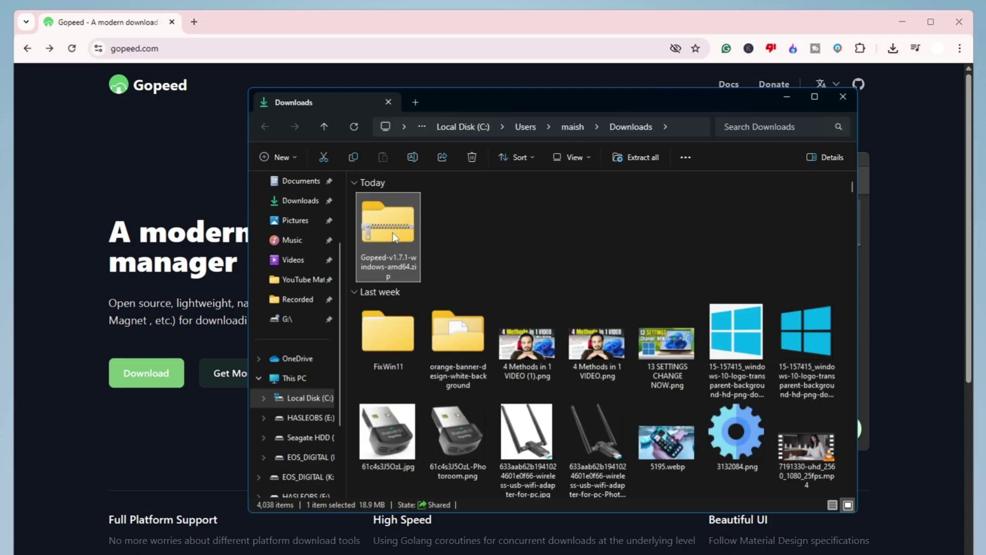
{"action": "right_click", "coordinate": [394, 237]}
{"action": "left_click", "coordinate": [448, 341]}
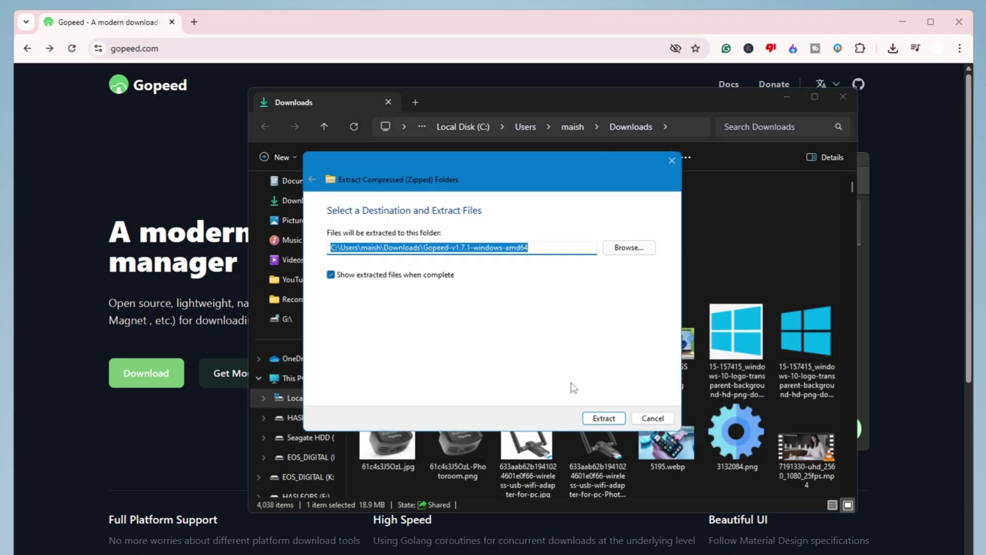
{"action": "left_click", "coordinate": [603, 418]}
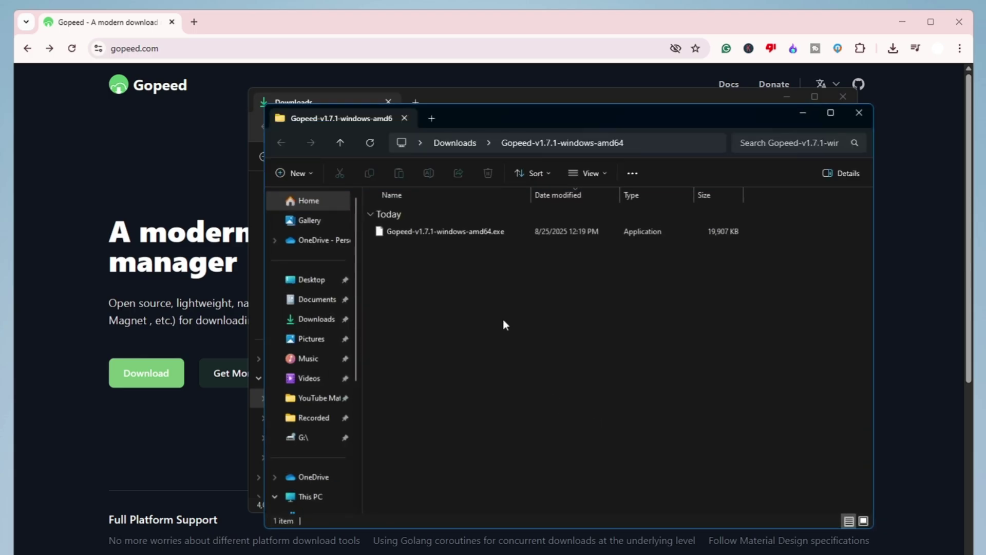
Run Gopeed-v1.7.1-windows-amd64.exe, allowing it past the SmartScreen warning with Run anyway
{"action": "double_click", "coordinate": [465, 232]}
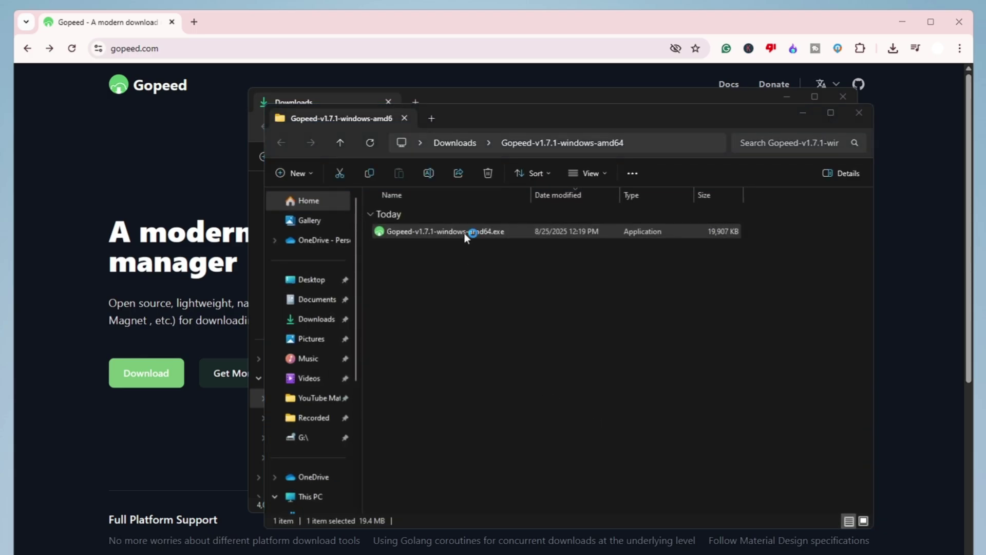
{"action": "left_click", "coordinate": [360, 210]}
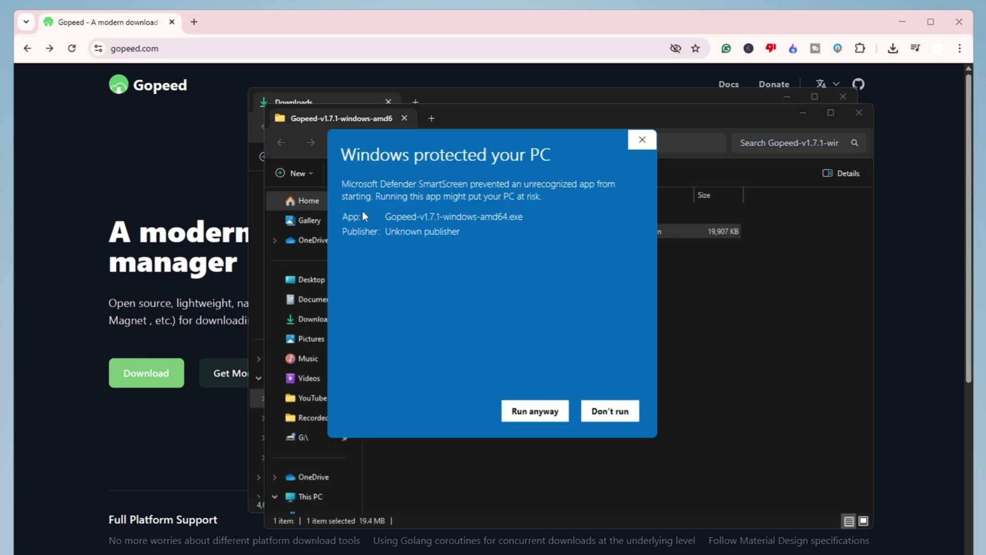
{"action": "left_click", "coordinate": [536, 405]}
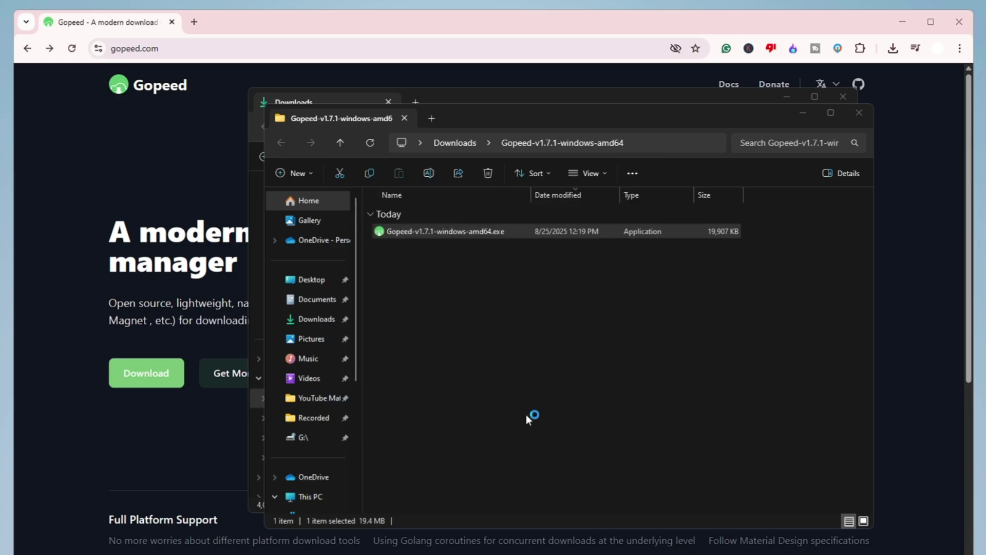
Minimize both File Explorer windows and Chrome to reveal the setup language prompt
{"action": "left_click", "coordinate": [803, 114]}
{"action": "left_click", "coordinate": [787, 97]}
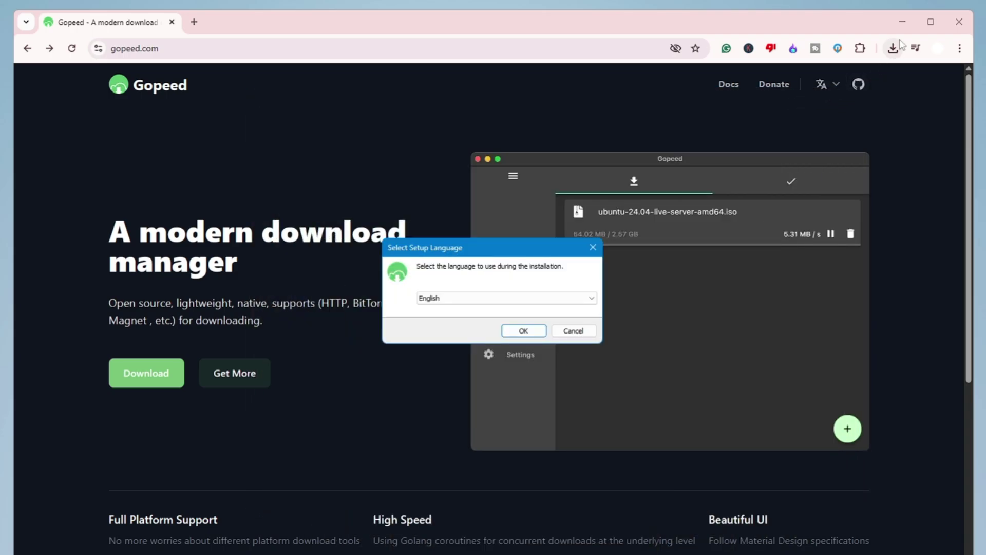
{"action": "left_click", "coordinate": [902, 21]}
Keep English, accept the licence, keep the default folder, add a desktop shortcut, and install
{"action": "left_click", "coordinate": [525, 330]}
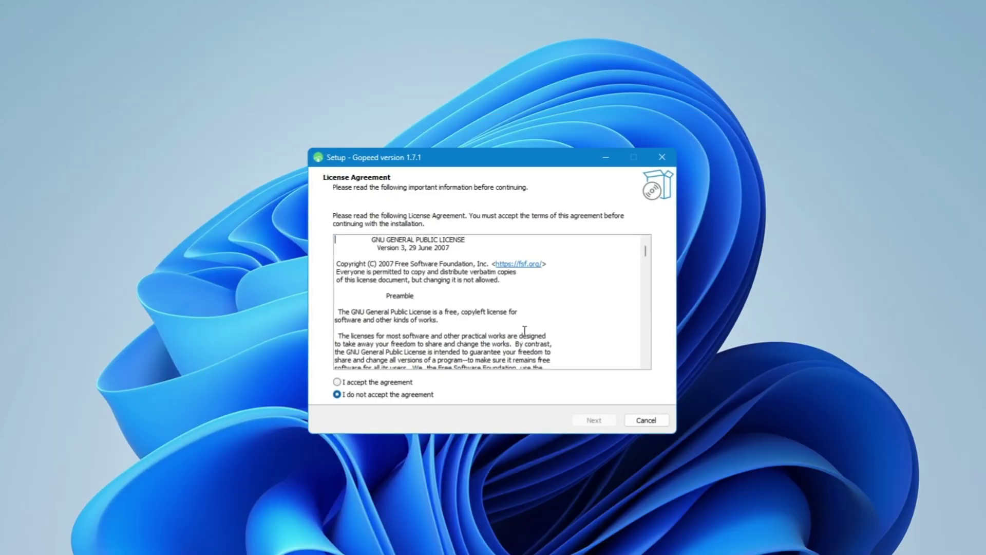
{"action": "left_click", "coordinate": [379, 382]}
{"action": "left_click", "coordinate": [595, 424]}
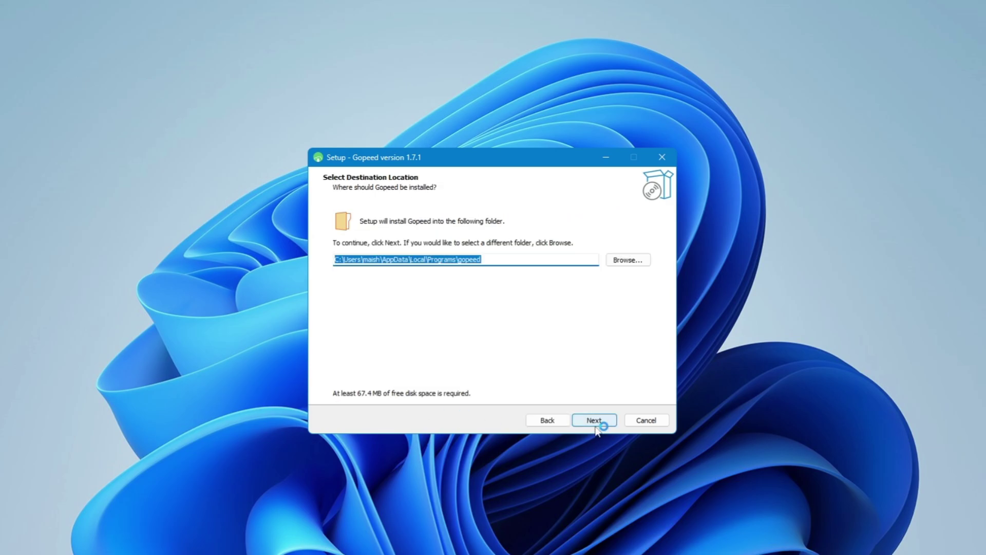
{"action": "left_click", "coordinate": [595, 424]}
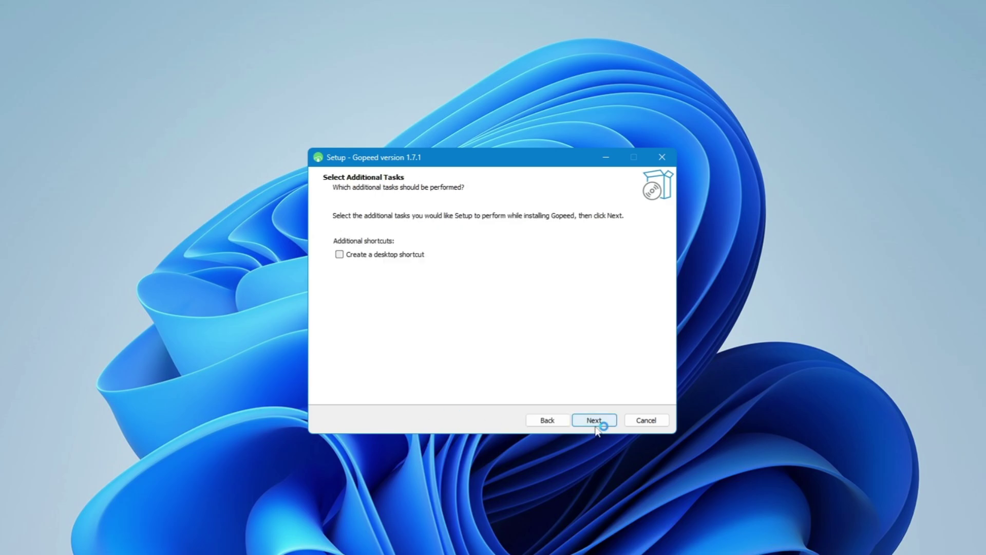
{"action": "left_click", "coordinate": [380, 255]}
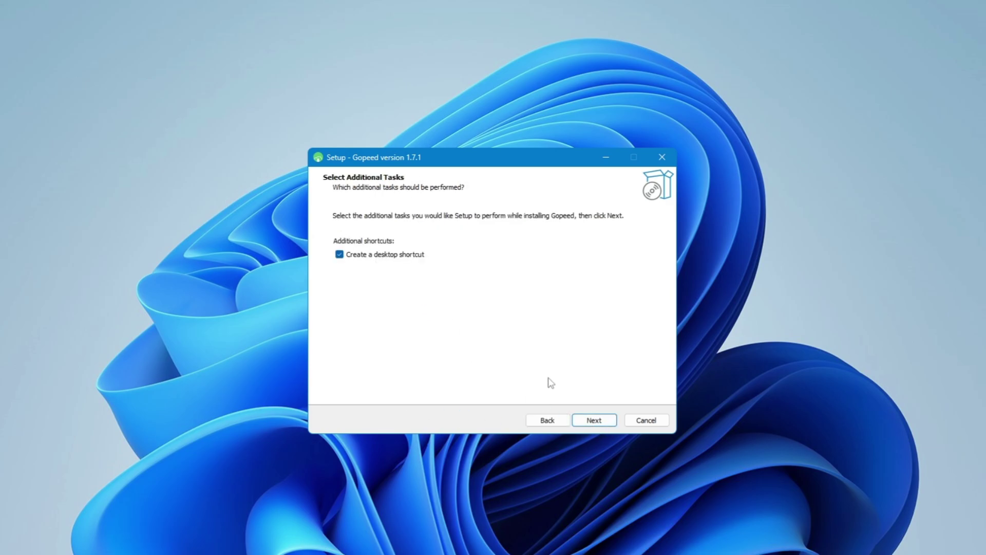
{"action": "left_click", "coordinate": [596, 420]}
{"action": "left_click", "coordinate": [597, 420]}
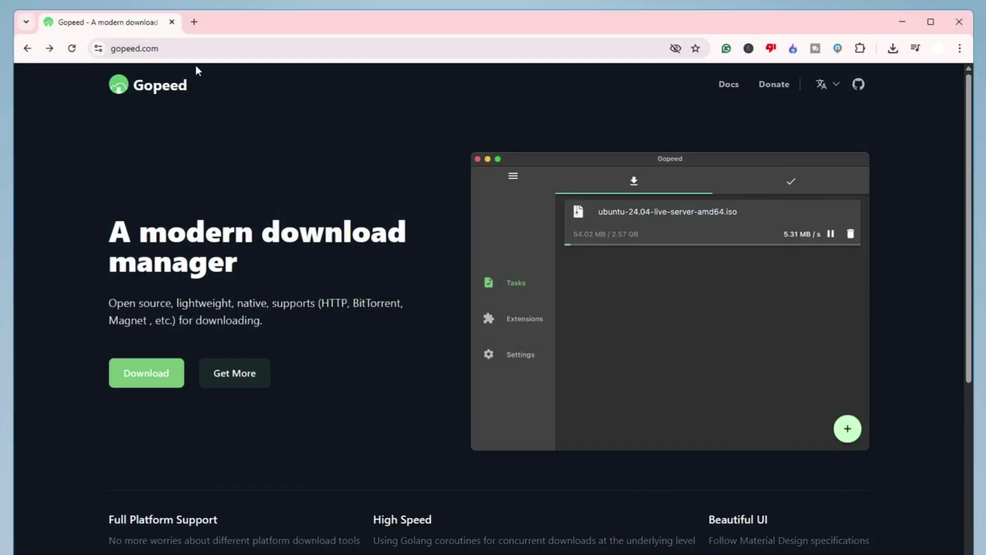
Load virustotal.com in a new Chrome tab
{"action": "left_click", "coordinate": [194, 22]}
{"action": "type", "text": "vi"}
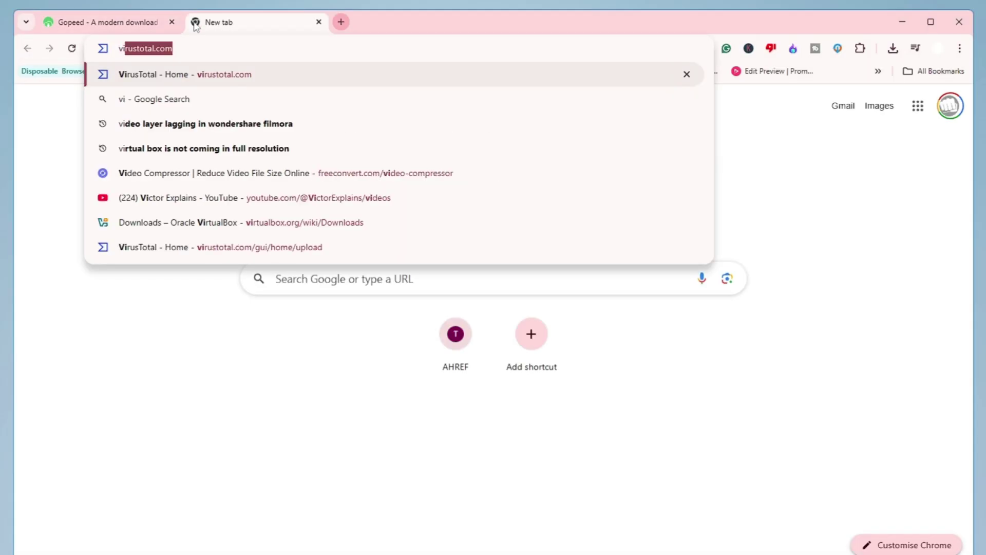
{"action": "type", "text": "rus"}
{"action": "key", "text": "Return"}
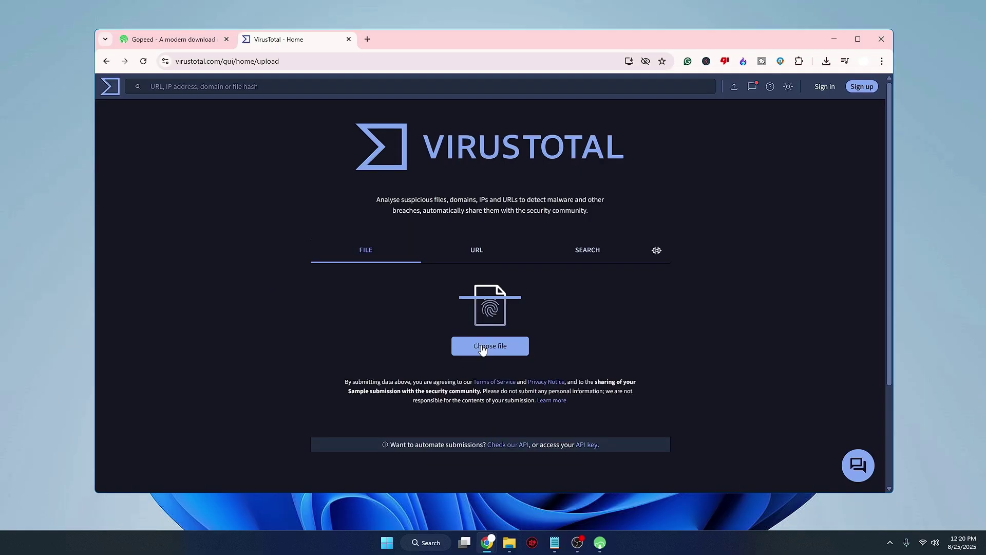
Scan the Gopeed zip on VirusTotal, confirm its 0/66 result, and close the report
{"action": "left_click", "coordinate": [480, 389]}
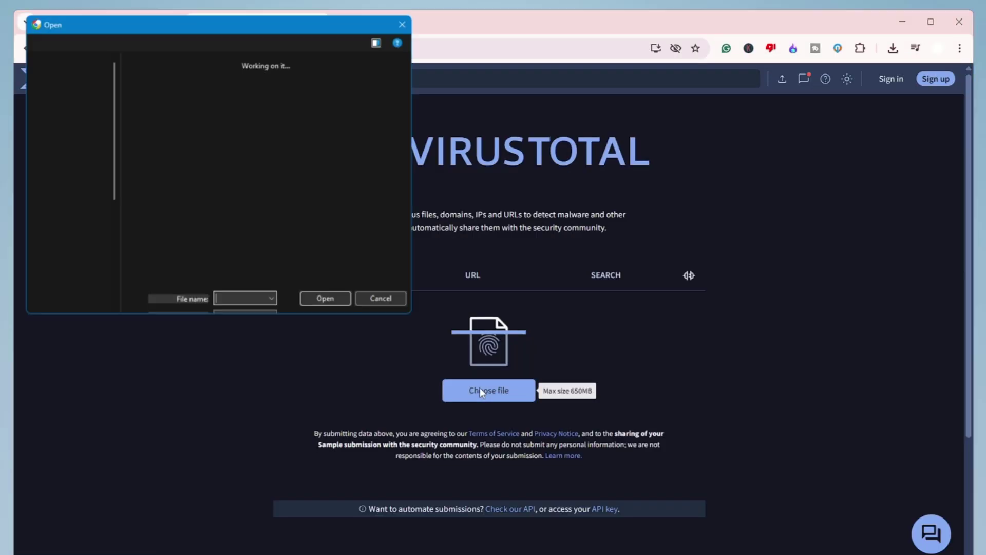
{"action": "left_click", "coordinate": [169, 150]}
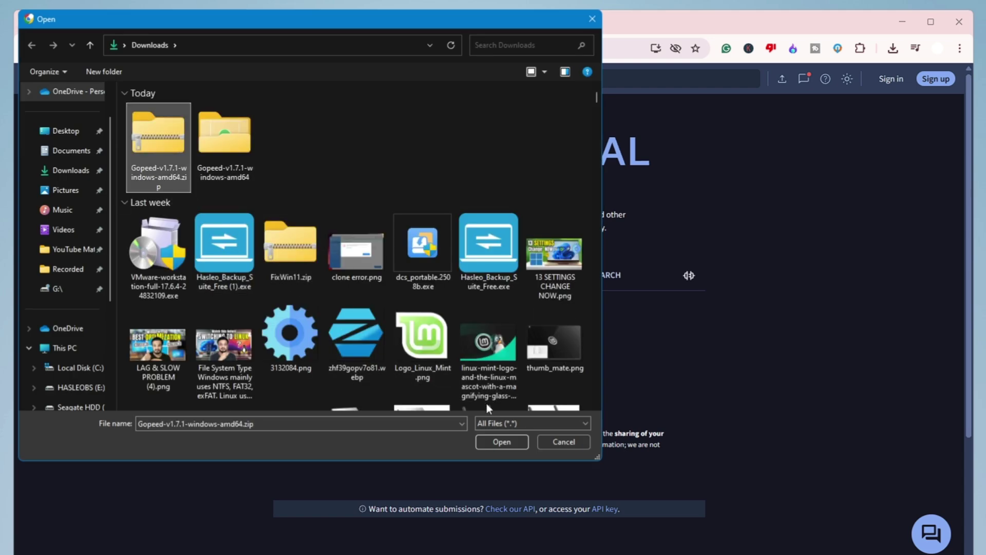
{"action": "left_click", "coordinate": [488, 440]}
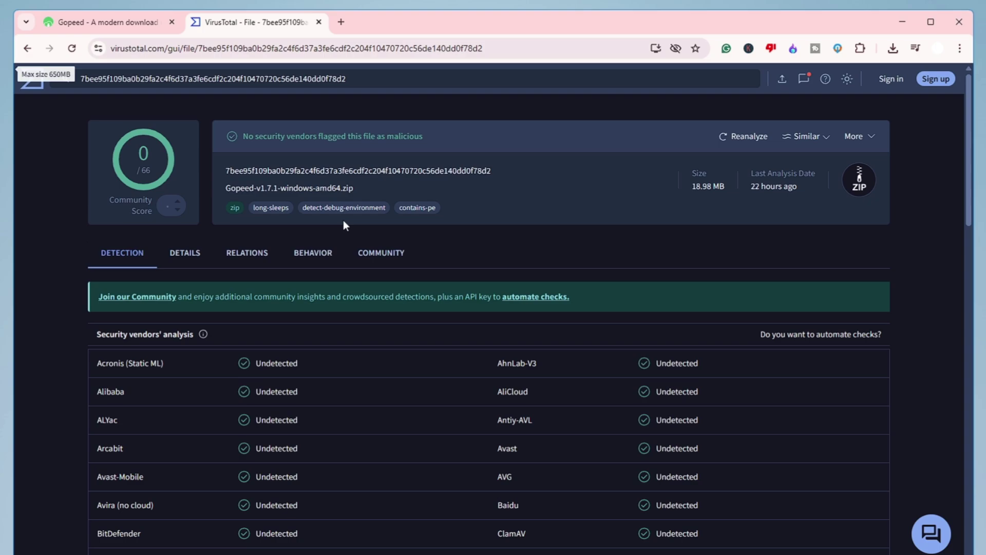
{"action": "left_click_drag", "start_coordinate": [227, 190], "coordinate": [354, 194]}
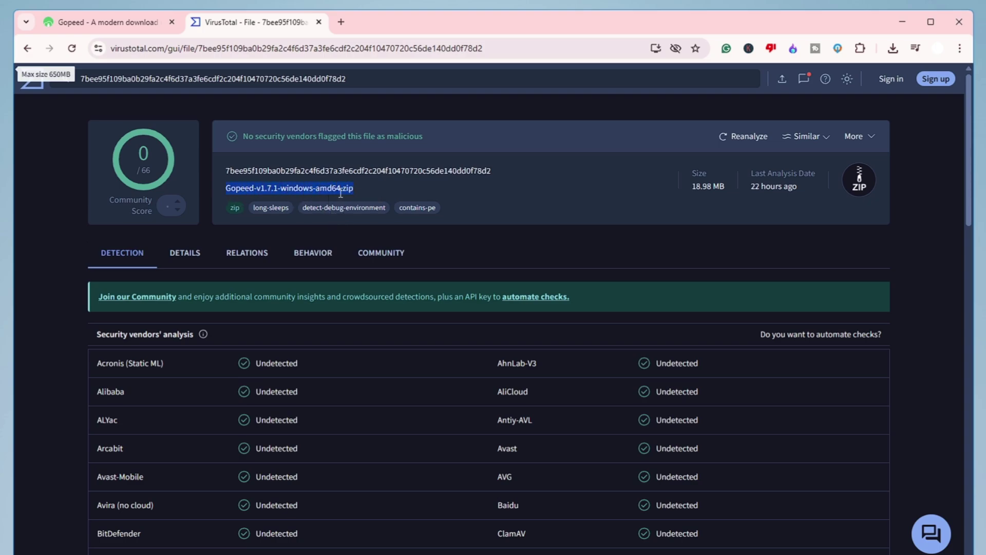
{"action": "left_click", "coordinate": [318, 21]}
Minimize Chrome and finish Gopeed Setup with Launch Gopeed checked
{"action": "left_click", "coordinate": [893, 21]}
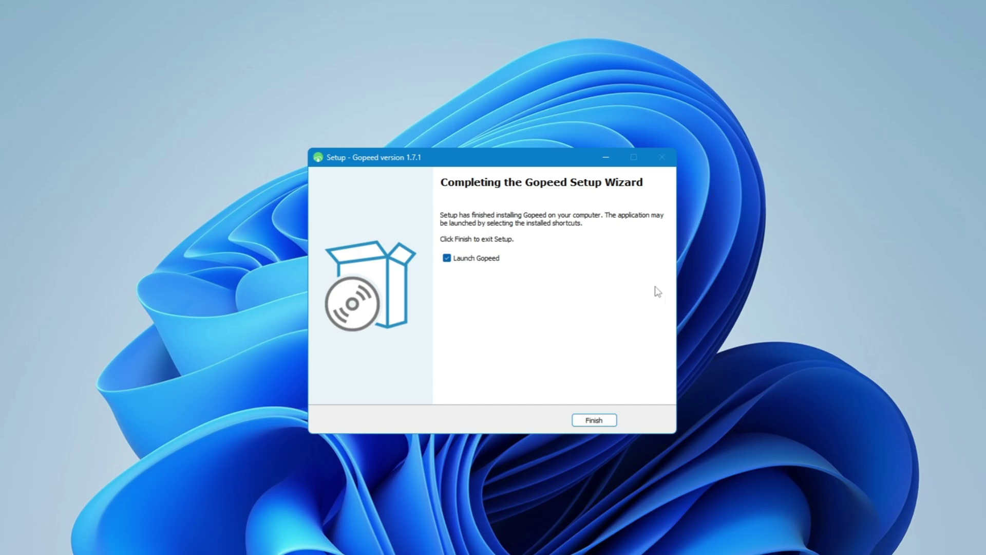
{"action": "left_click", "coordinate": [603, 420]}
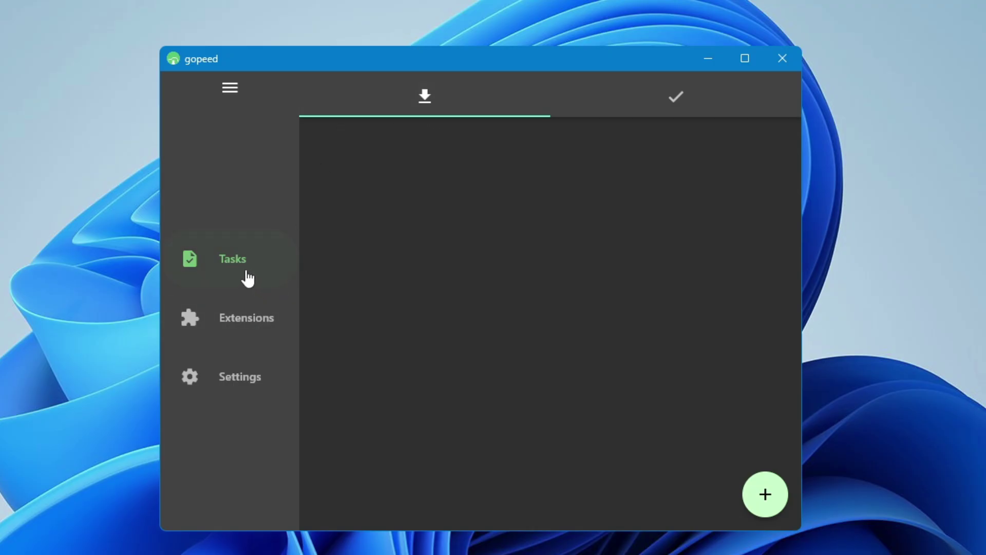
{"action": "left_click", "coordinate": [251, 317]}
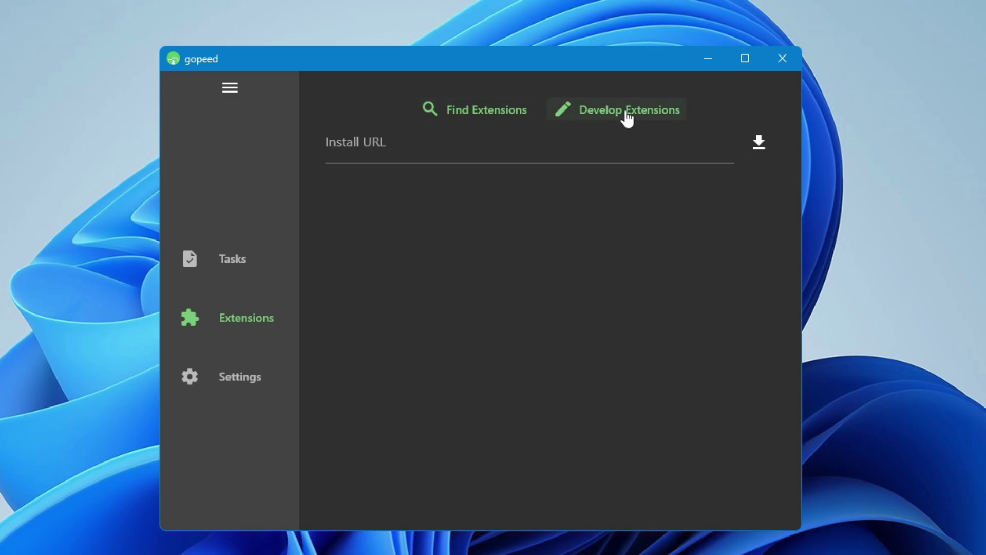
{"action": "left_click", "coordinate": [241, 389]}
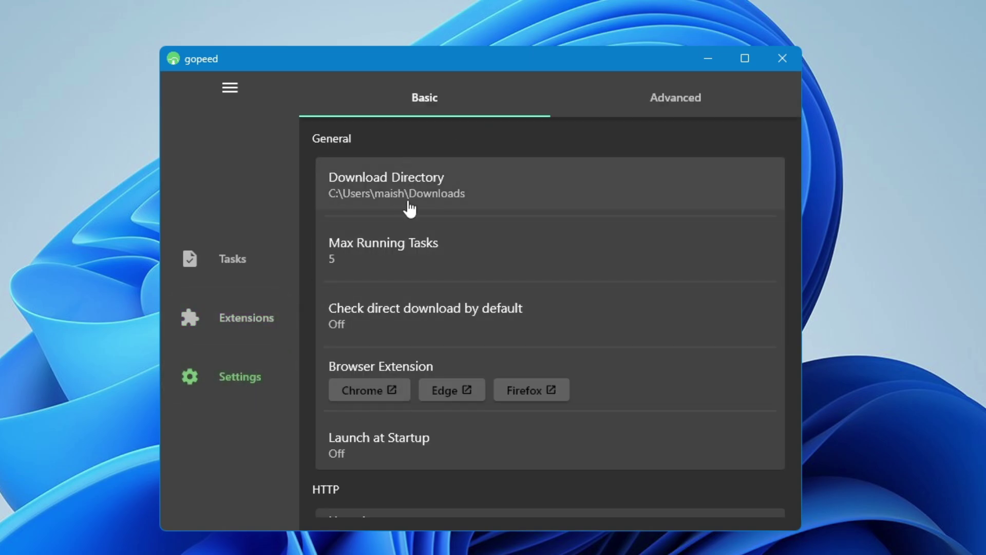
{"action": "left_click", "coordinate": [675, 100]}
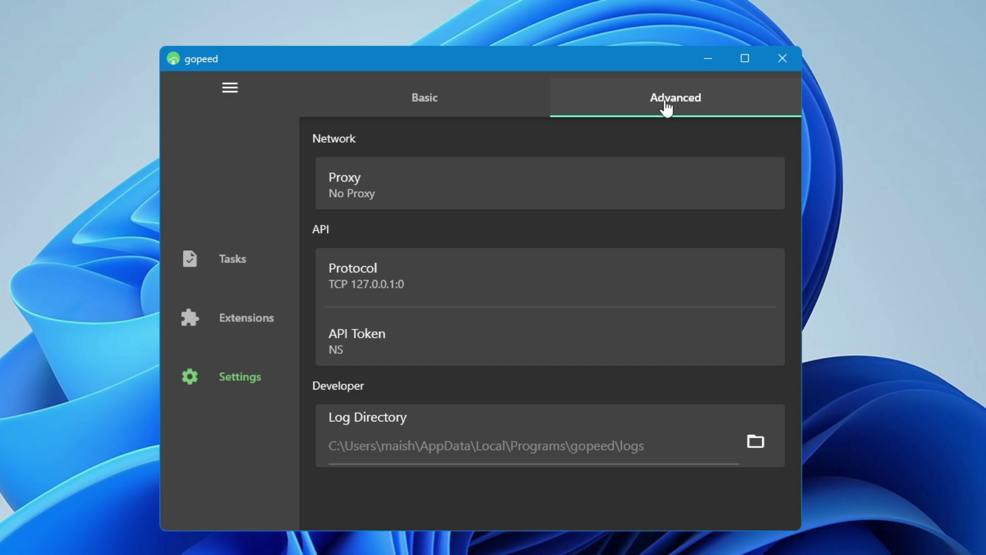
{"action": "left_click", "coordinate": [254, 275]}
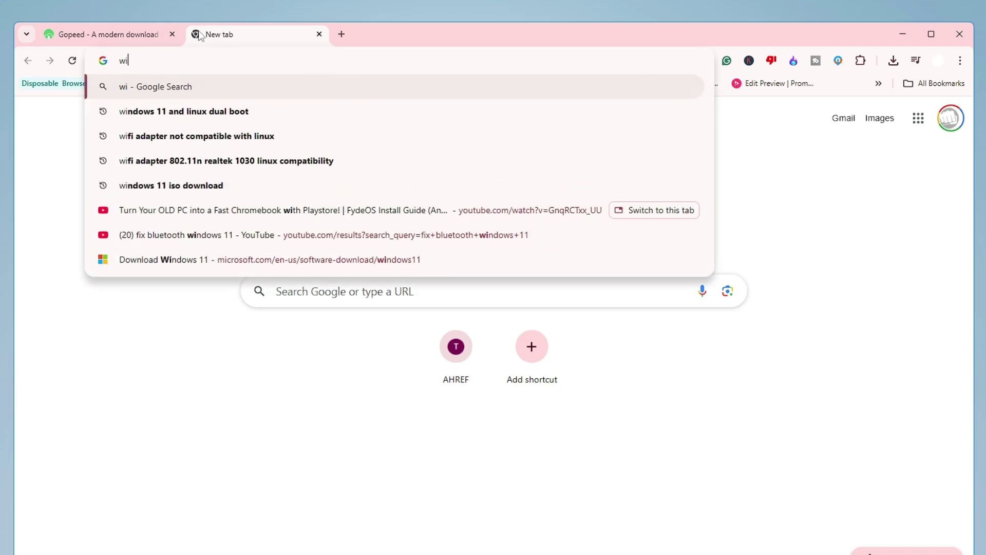
Search 'windows 11 iso download', get the 64-bit ISO from Microsoft's page, and view Chrome's download history
{"action": "type", "text": "ndows "}
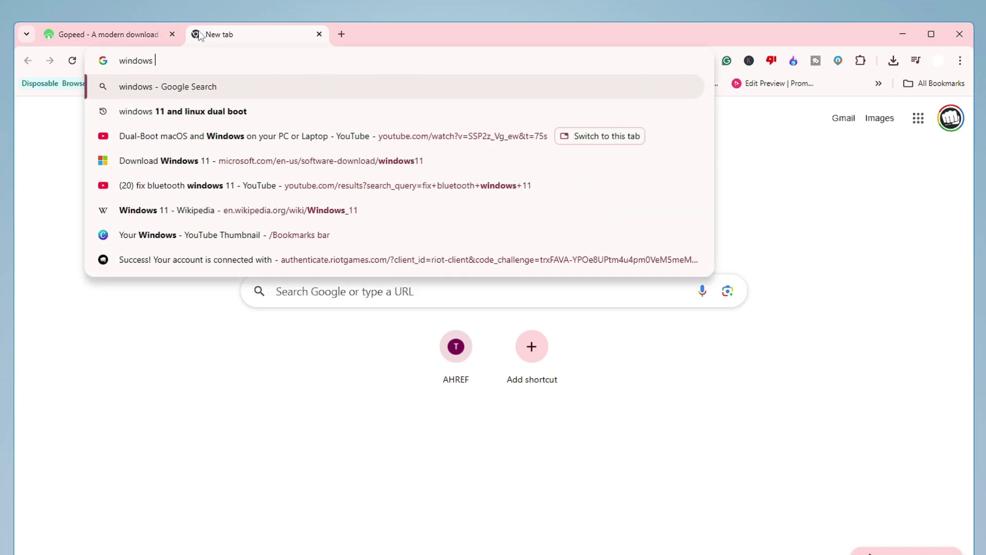
{"action": "type", "text": "11 iso download"}
{"action": "key", "text": "Return"}
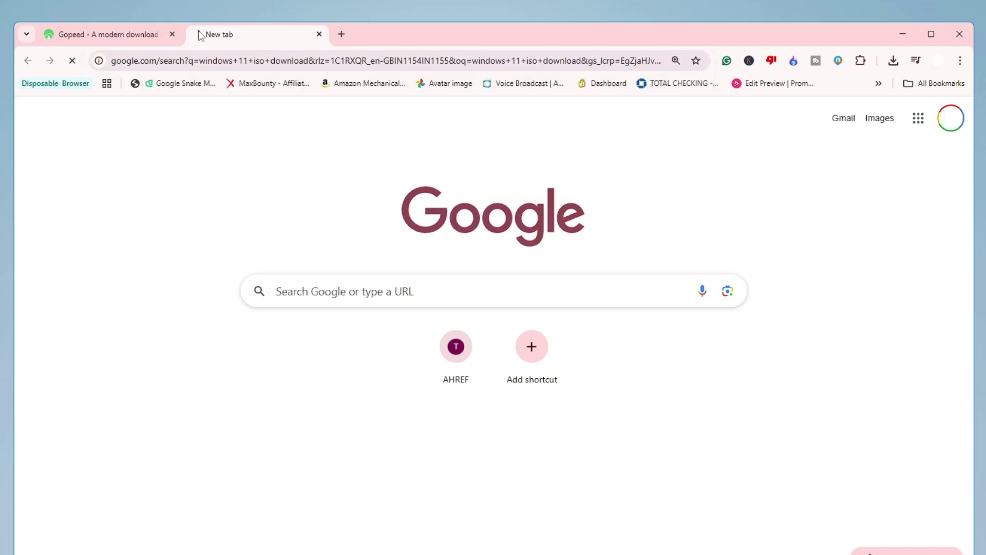
{"action": "left_click", "coordinate": [105, 304]}
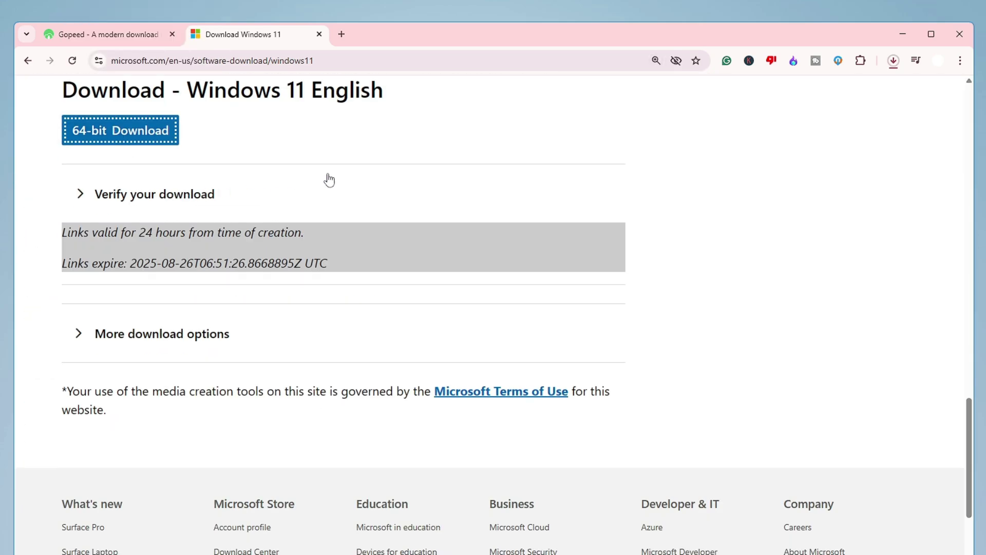
{"action": "left_click", "coordinate": [893, 61]}
{"action": "left_click", "coordinate": [758, 184]}
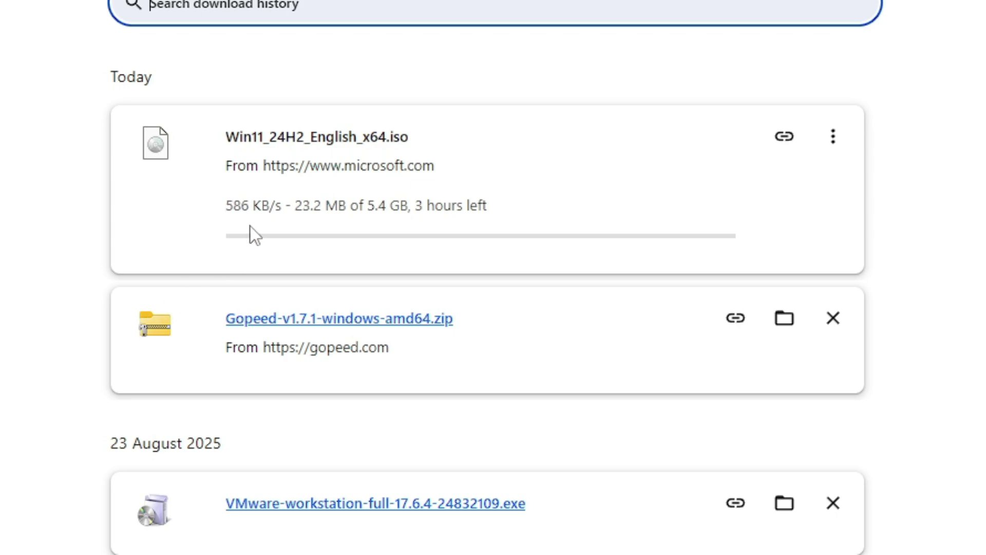
Cancel Chrome's Win11 ISO download and return to the Windows 11 download page
{"action": "left_click", "coordinate": [831, 137]}
{"action": "left_click", "coordinate": [774, 194]}
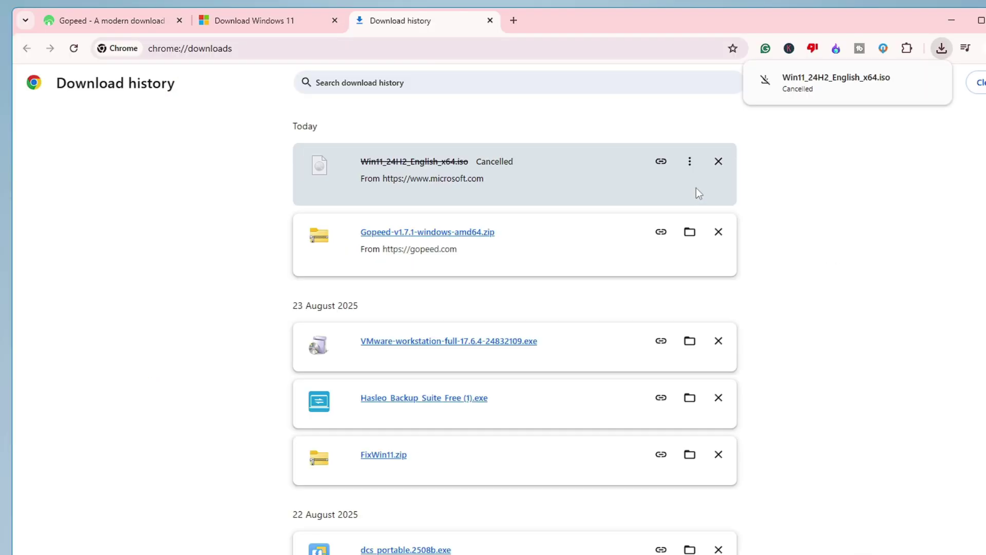
{"action": "left_click", "coordinate": [291, 25]}
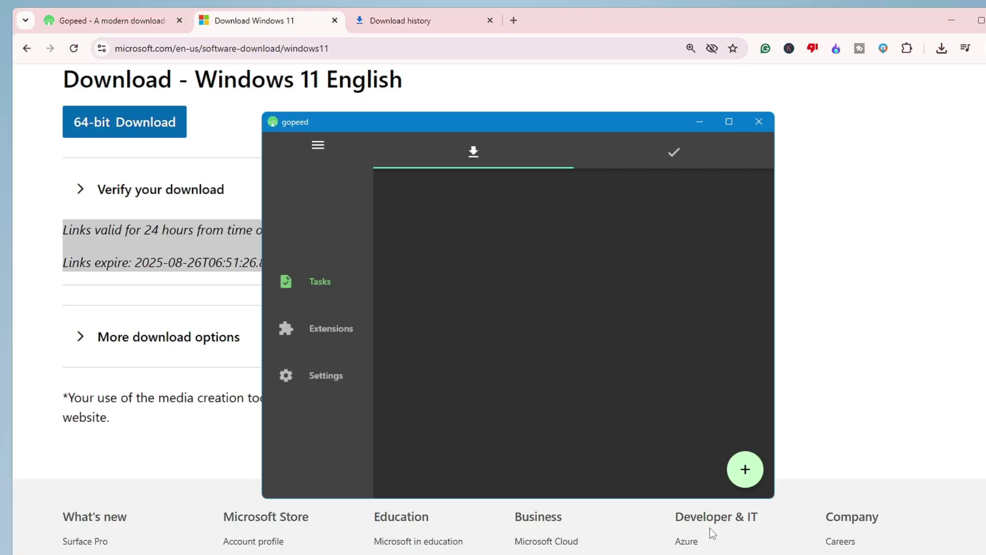
Start a new task in Gopeed, then copy the 64-bit Download link address
{"action": "left_click", "coordinate": [746, 469]}
{"action": "left_click", "coordinate": [221, 48]}
{"action": "left_click", "coordinate": [146, 129]}
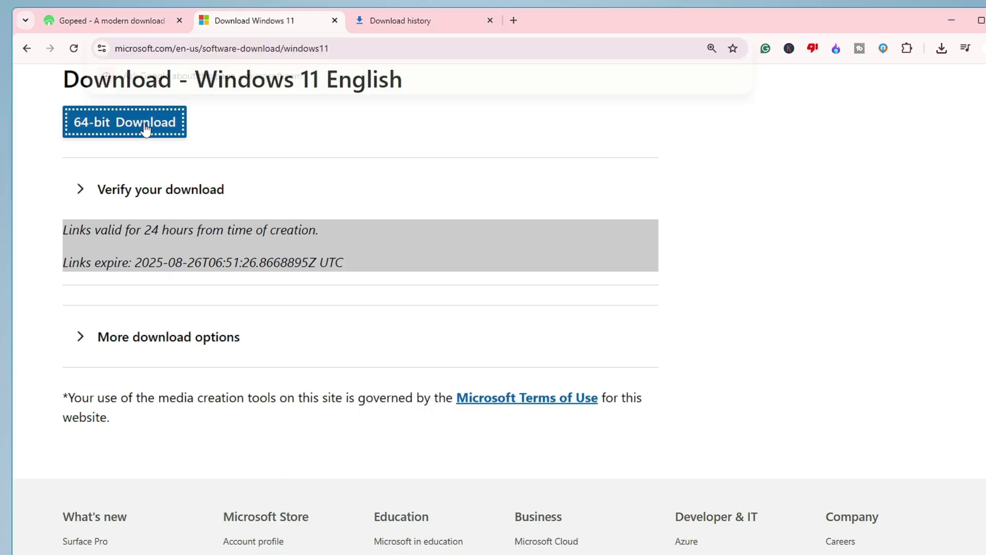
{"action": "right_click", "coordinate": [146, 129]}
{"action": "left_click", "coordinate": [223, 225]}
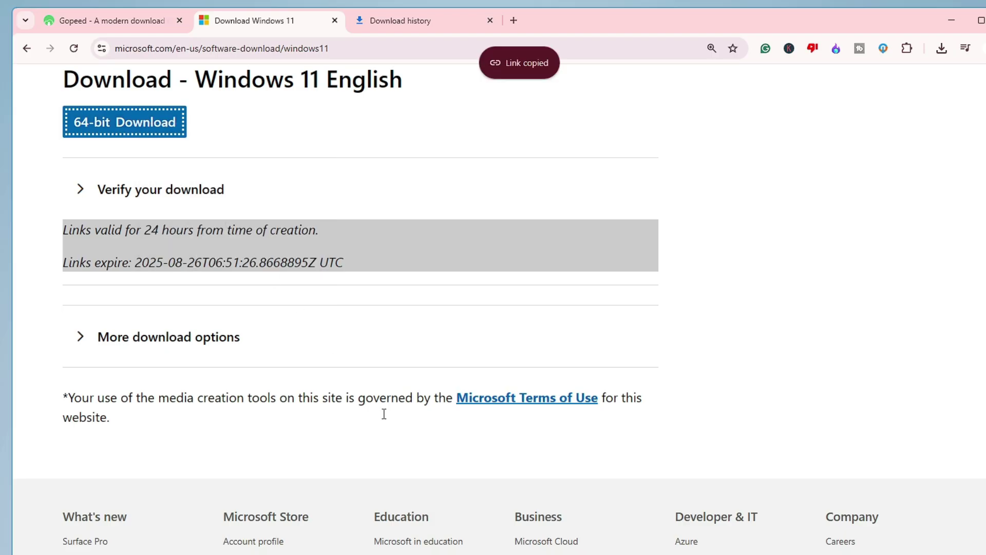
Paste the Microsoft ISO link as Gopeed's Download Link and confirm, listing Win11_24H2_English_x64.iso (5.42 GB)
{"action": "key", "text": "alt+Tab"}
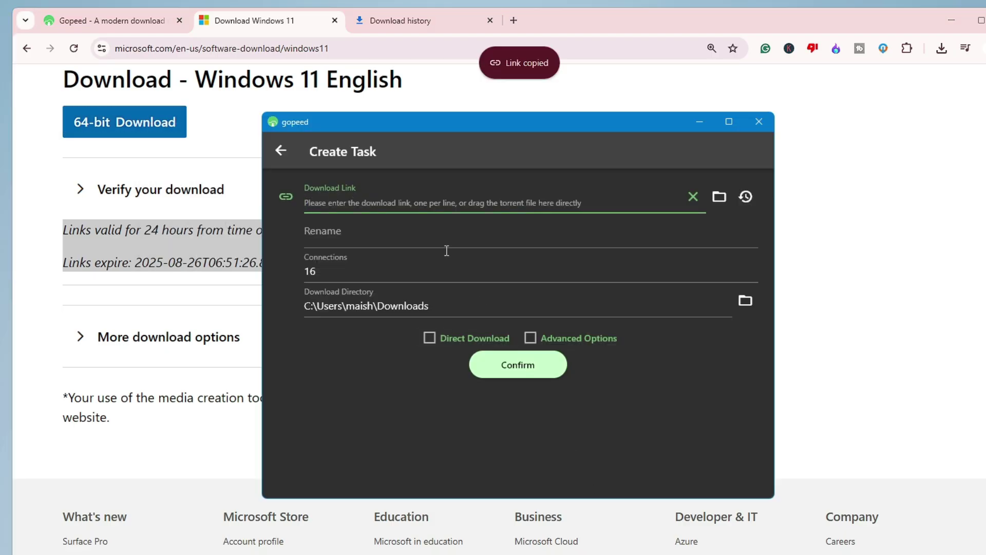
{"action": "key", "text": "ctrl+v"}
{"action": "scroll", "coordinate": [446, 250], "scroll_direction": "up", "scroll_amount": 2}
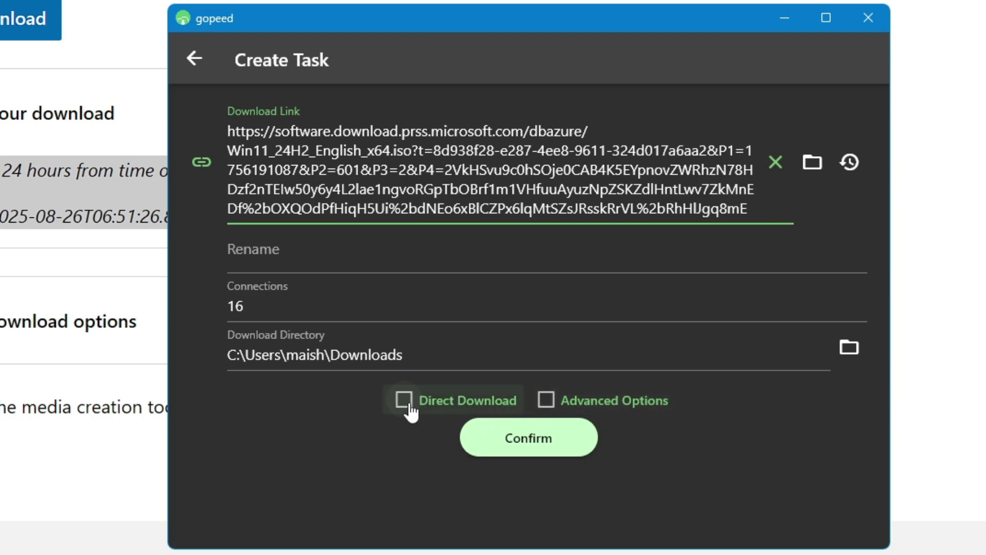
{"action": "left_click", "coordinate": [552, 403]}
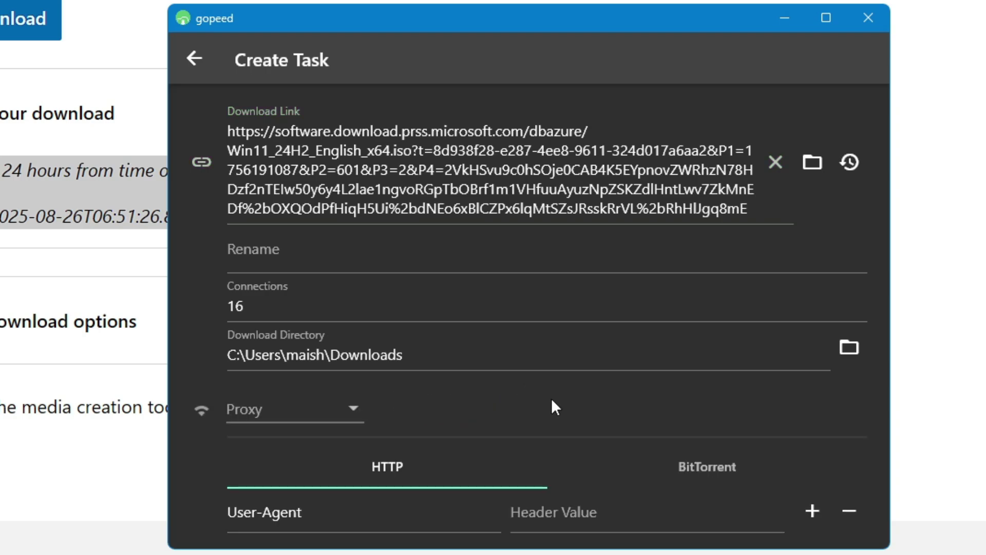
{"action": "scroll", "coordinate": [550, 398], "scroll_direction": "down", "scroll_amount": 4}
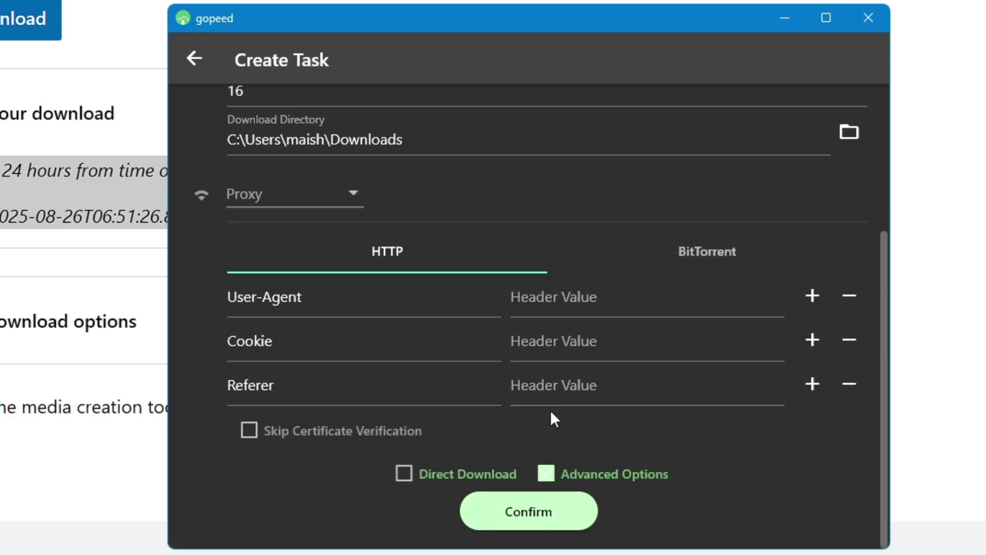
{"action": "left_click", "coordinate": [547, 473]}
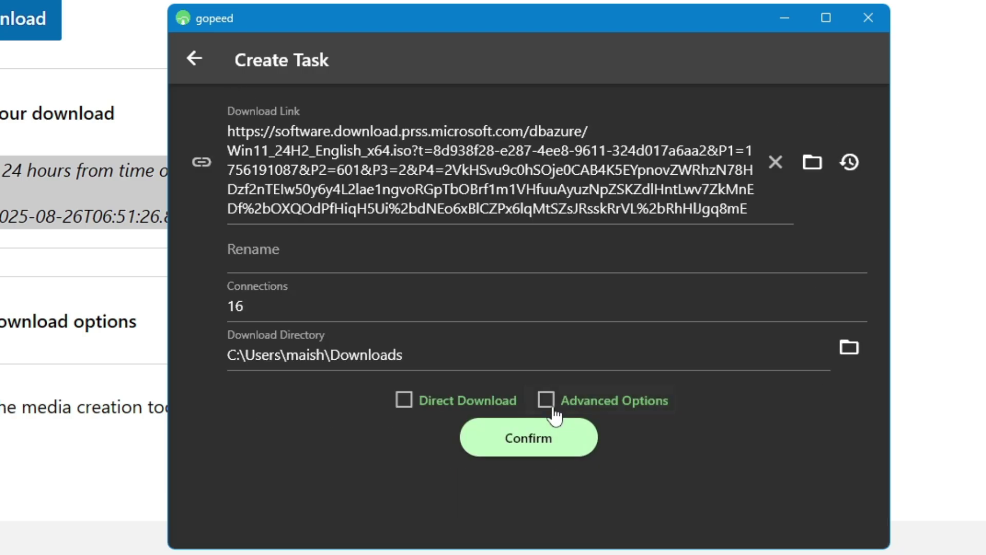
{"action": "left_click", "coordinate": [528, 445]}
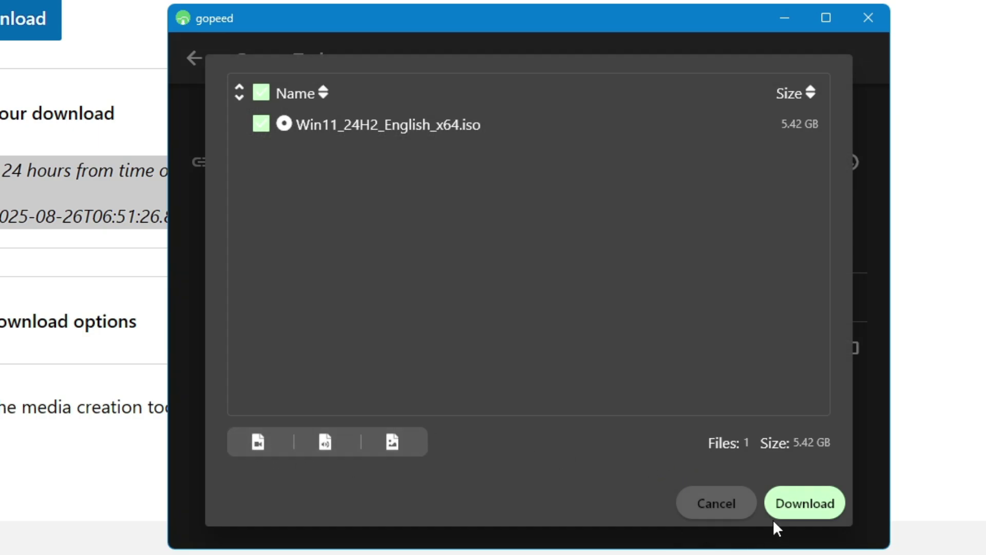
Begin downloading Win11_24H2_English_x64.iso from Gopeed's file selection dialog
{"action": "left_click", "coordinate": [785, 513]}
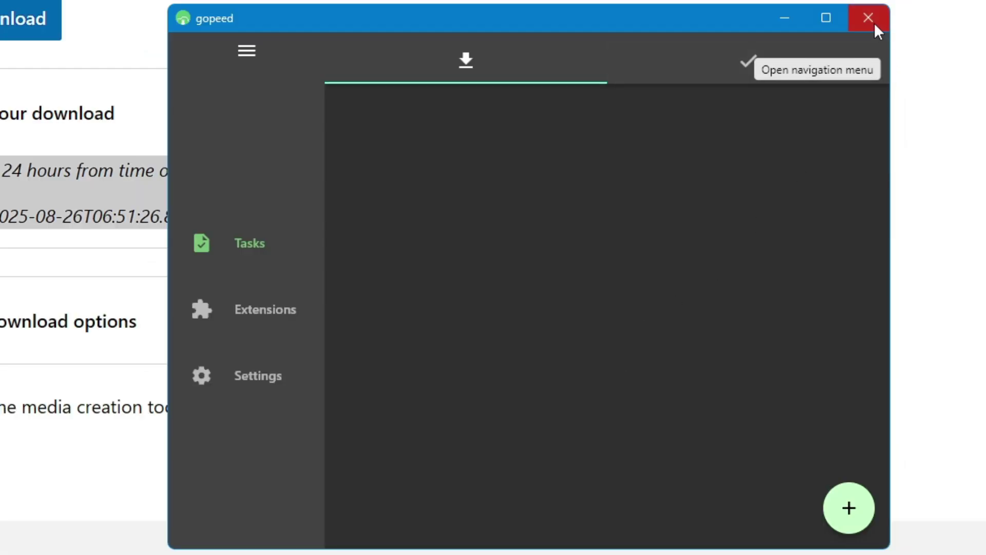
Switch to Gopeed's Extensions page while the Windows 11 ISO keeps downloading
{"action": "left_click", "coordinate": [266, 315]}
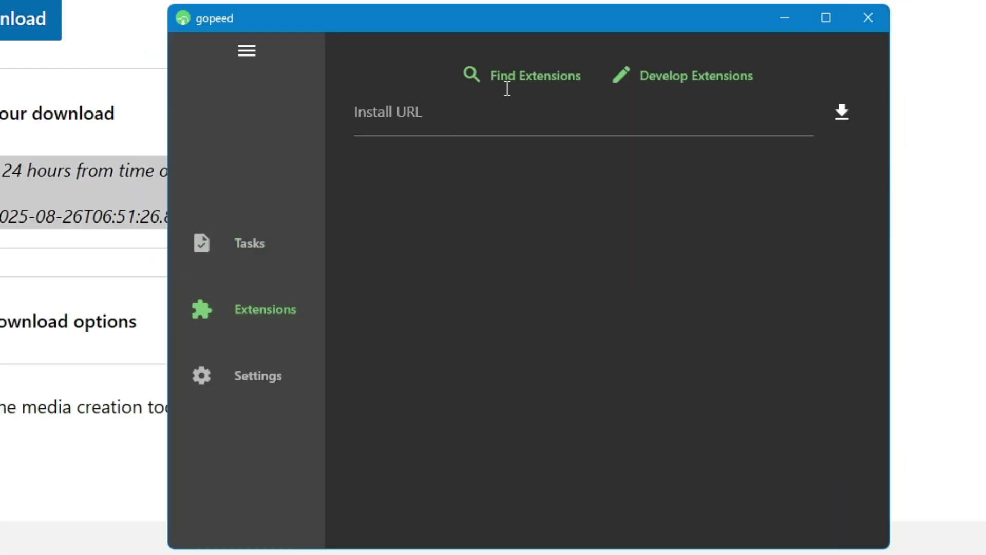